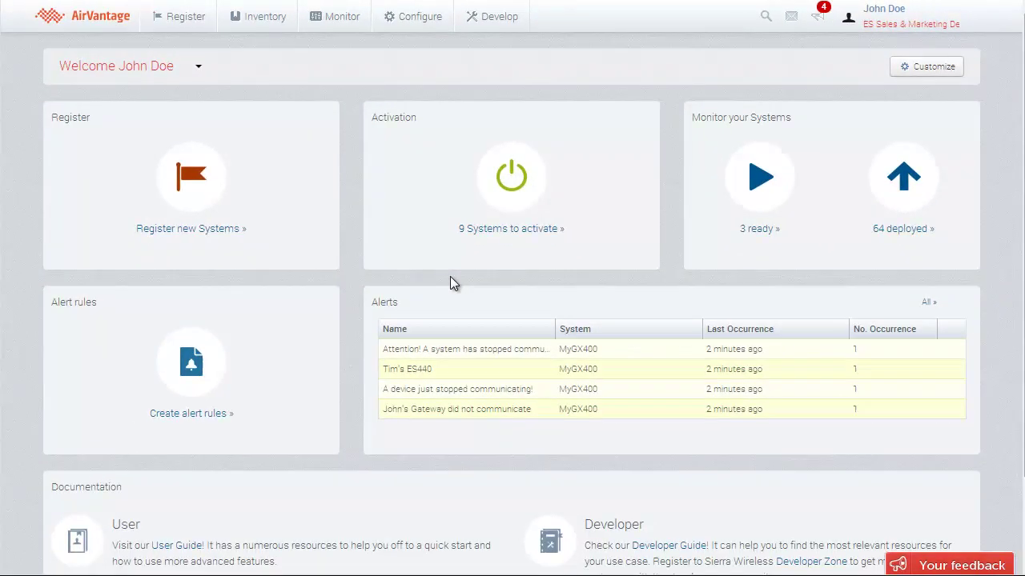
Open the Alert Rules list from the Configure menu
{"action": "left_click", "coordinate": [423, 25]}
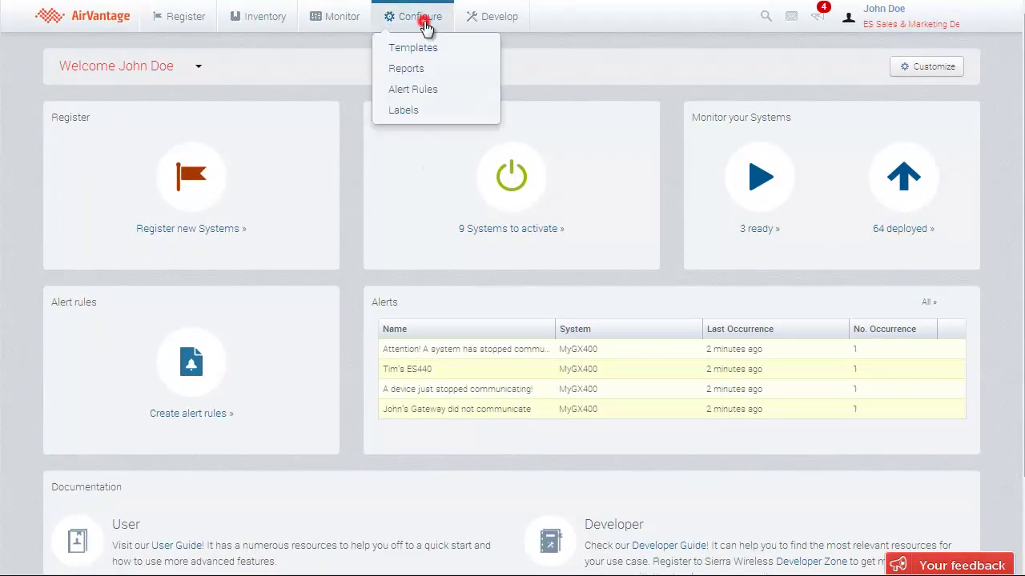
{"action": "left_click", "coordinate": [445, 90]}
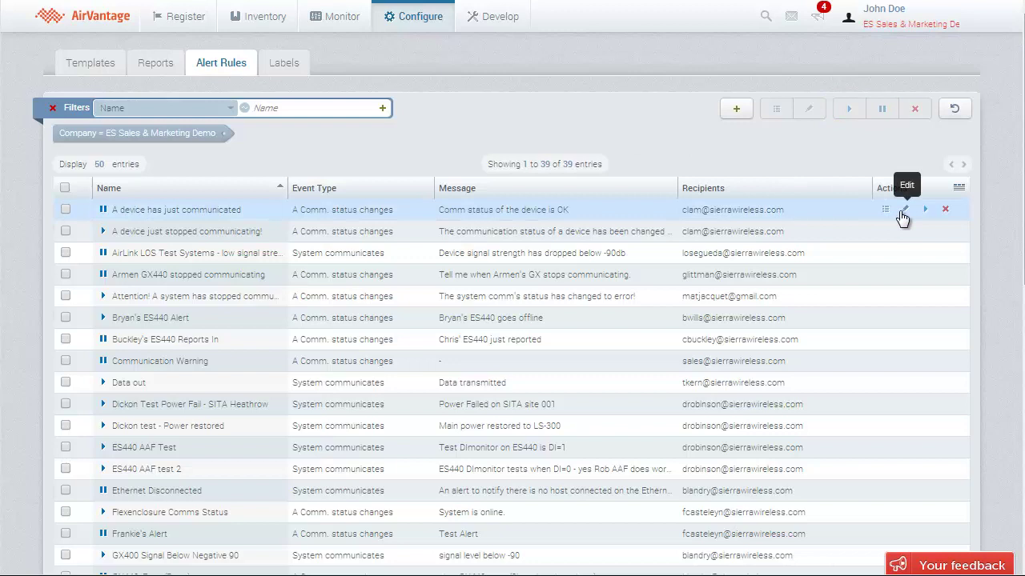
Create a new alert rule, compare the When triggers, and choose 'A Comm. status changes'
{"action": "left_click", "coordinate": [743, 117]}
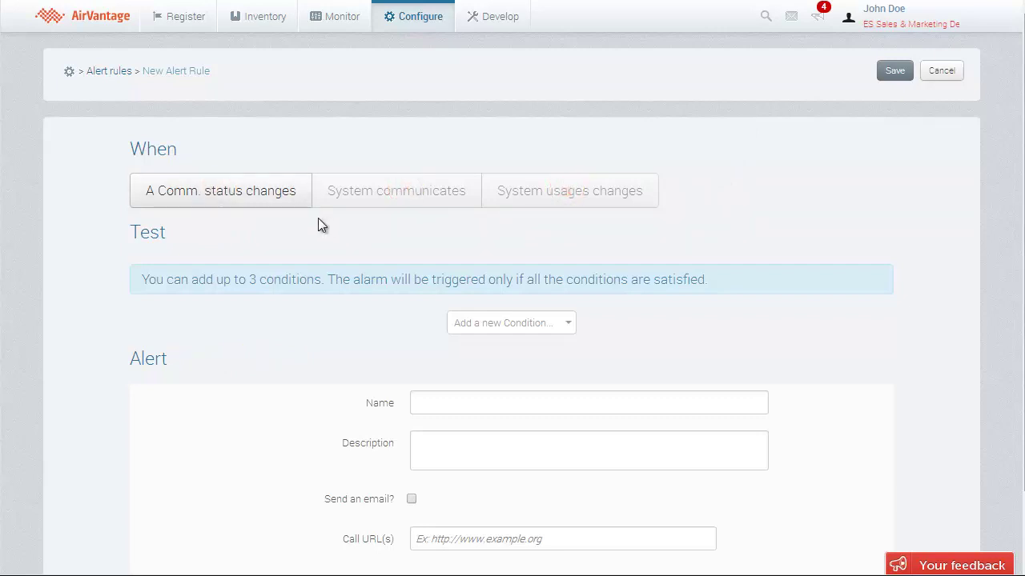
{"action": "left_click", "coordinate": [386, 206]}
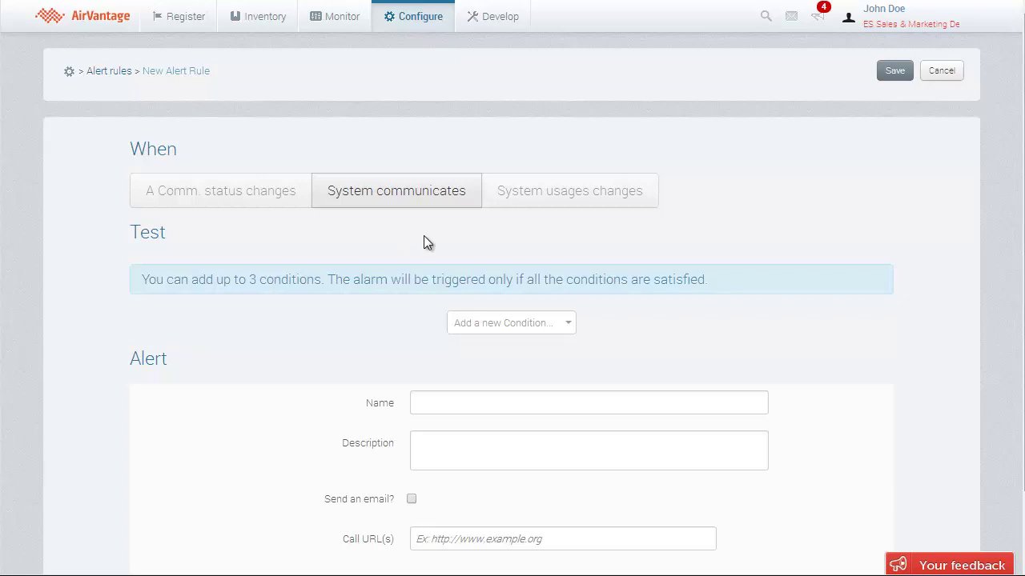
{"action": "left_click", "coordinate": [516, 212]}
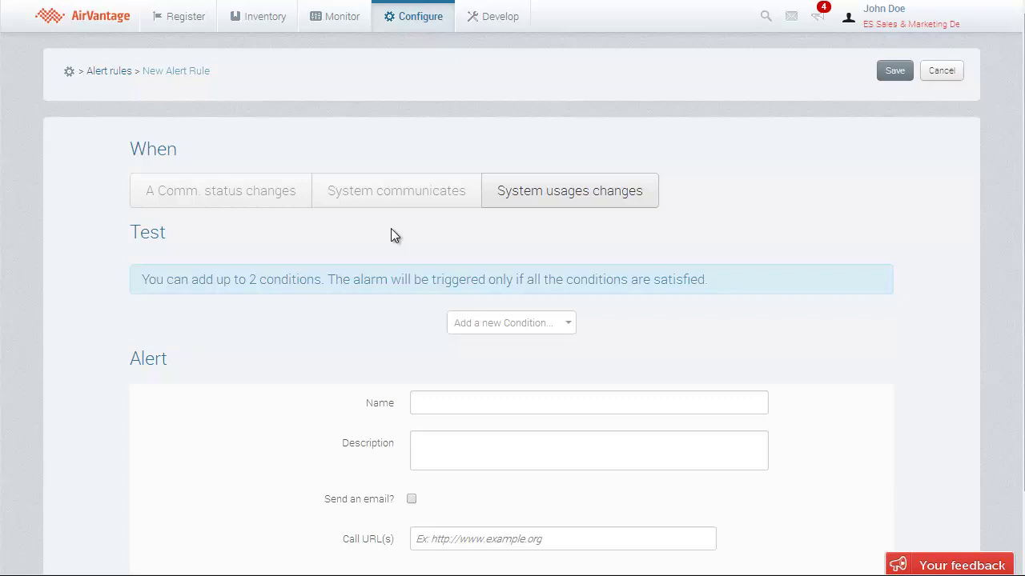
{"action": "left_click", "coordinate": [297, 201]}
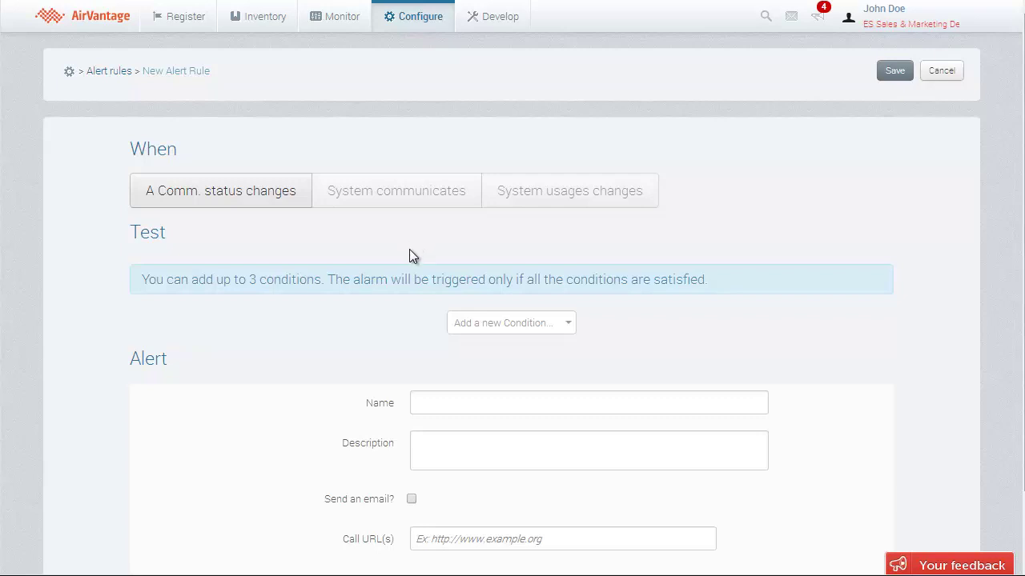
Add two conditions: Comm. Status is Error, and System has label Test Branch
{"action": "left_click", "coordinate": [566, 328]}
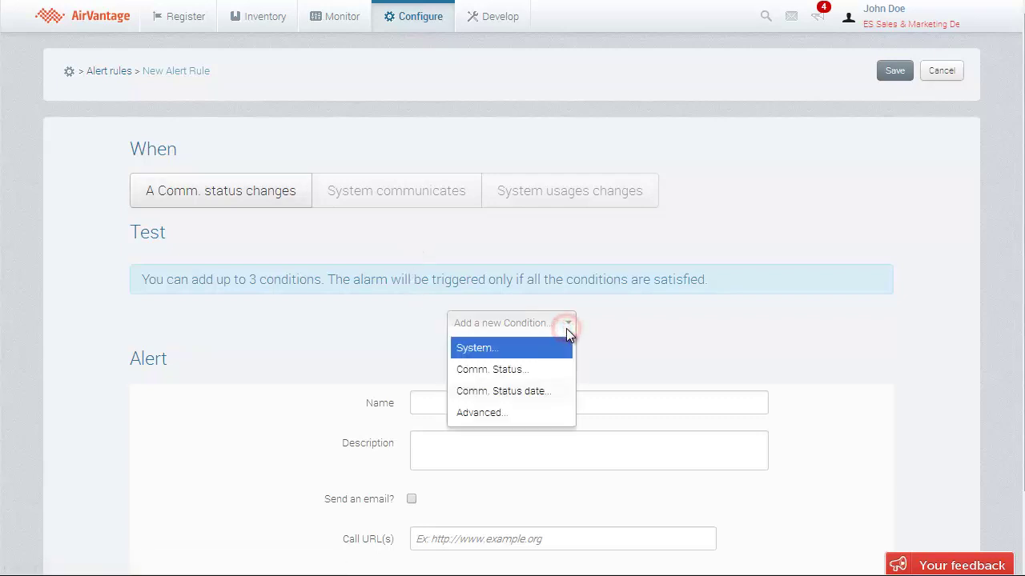
{"action": "left_click", "coordinate": [563, 369]}
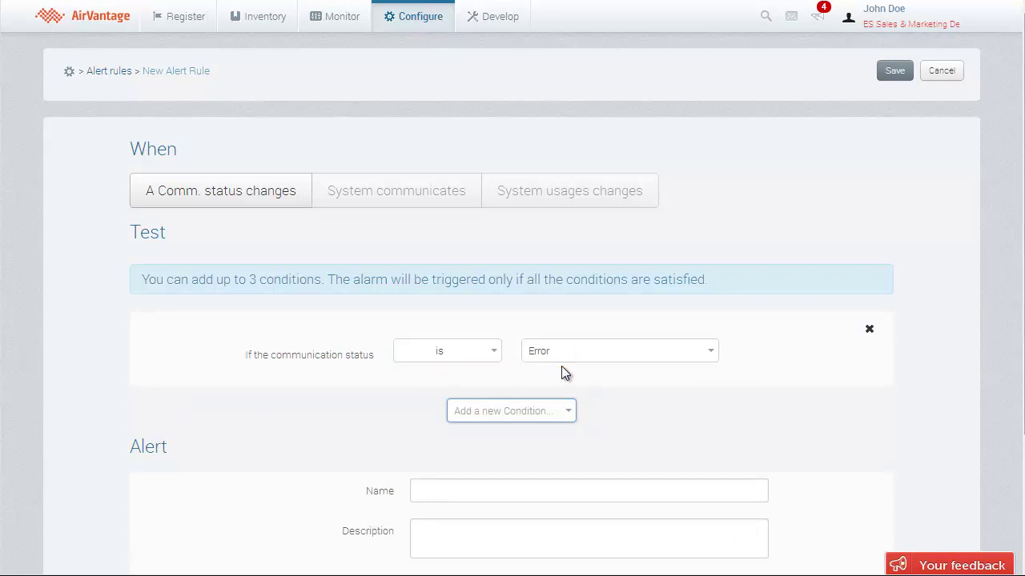
{"action": "left_click", "coordinate": [567, 411]}
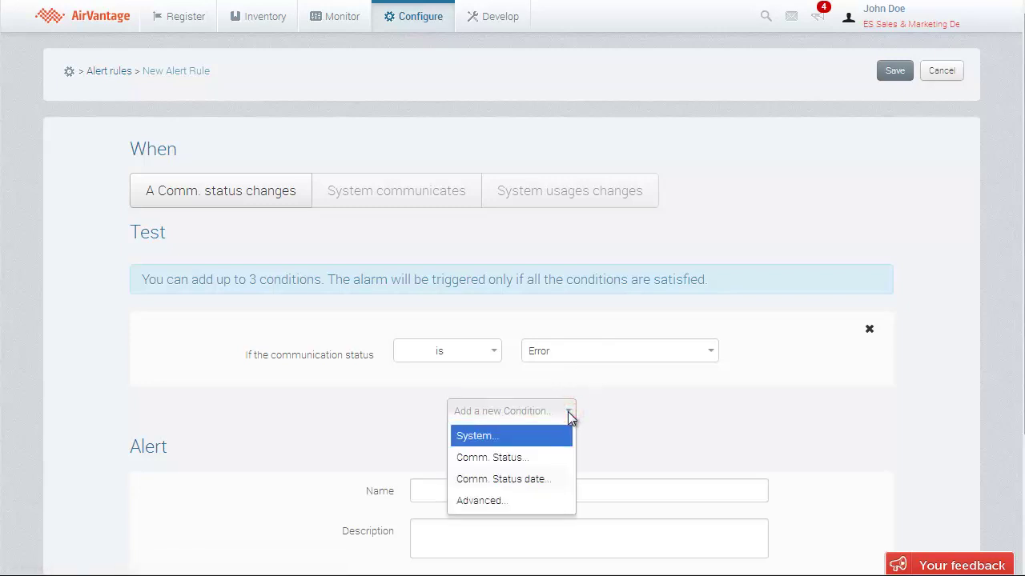
{"action": "left_click", "coordinate": [560, 439]}
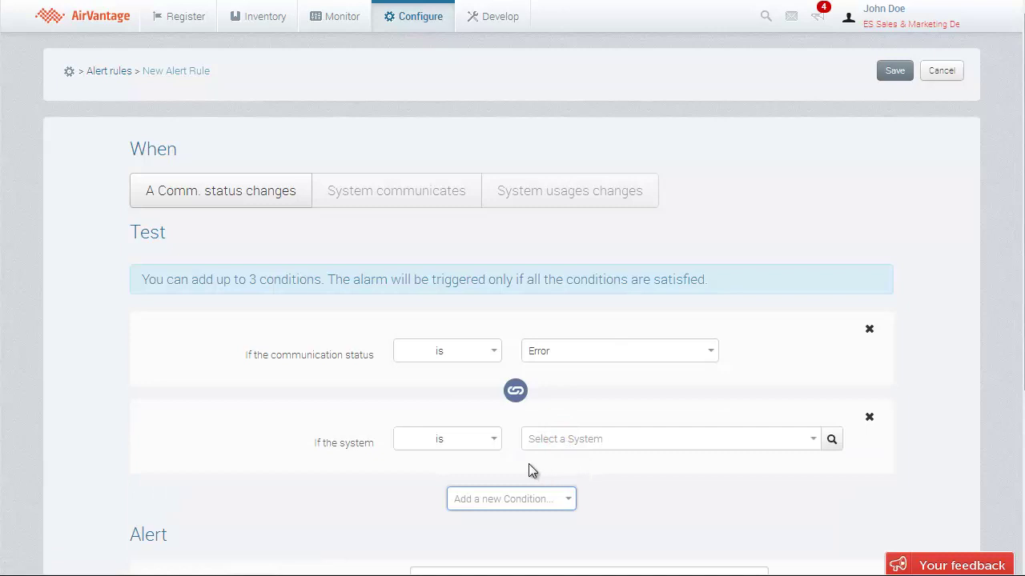
{"action": "left_click", "coordinate": [494, 444]}
{"action": "left_click", "coordinate": [486, 506]}
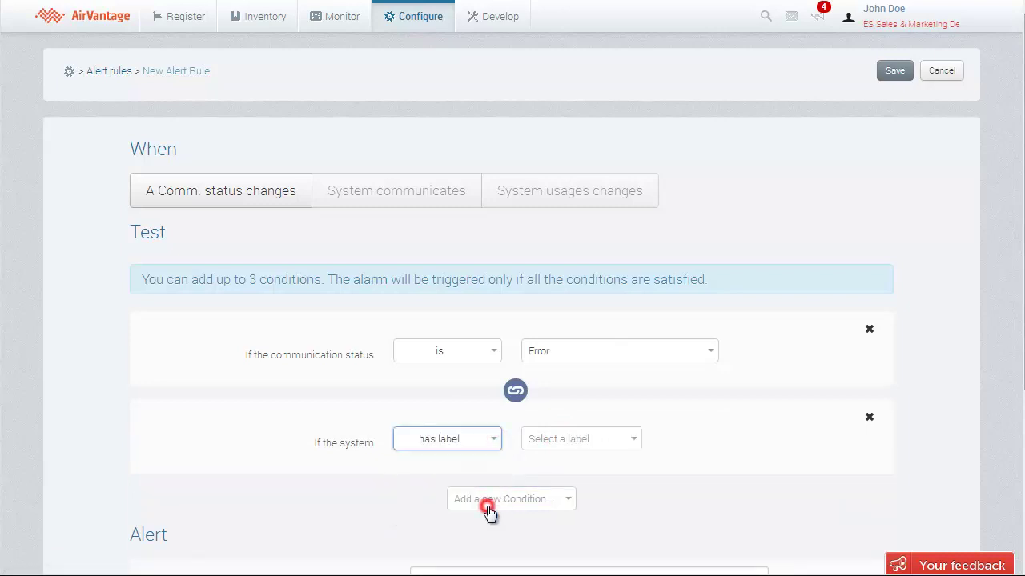
{"action": "left_click", "coordinate": [574, 441]}
{"action": "type", "text": "Test Branch"}
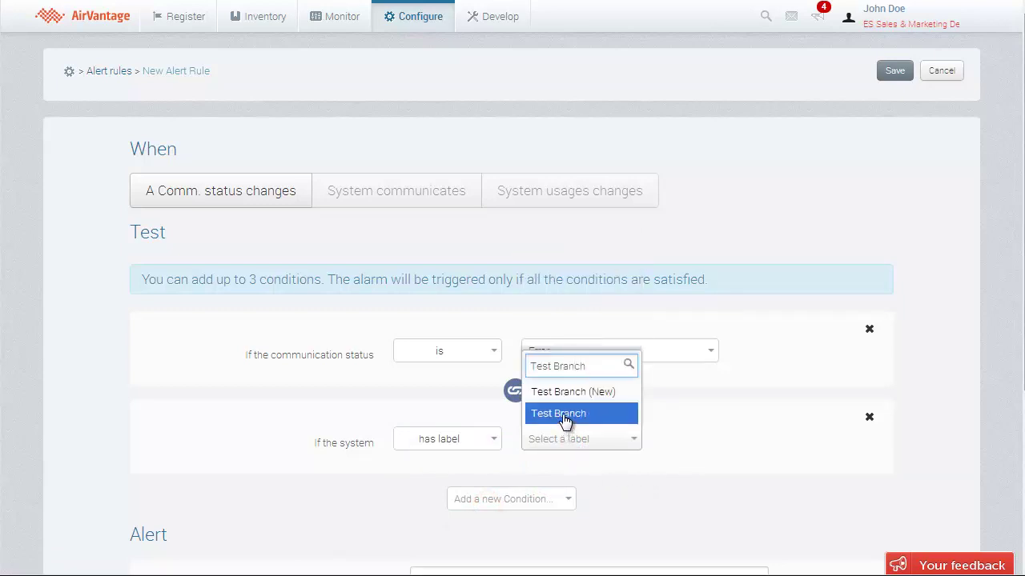
{"action": "left_click", "coordinate": [562, 415]}
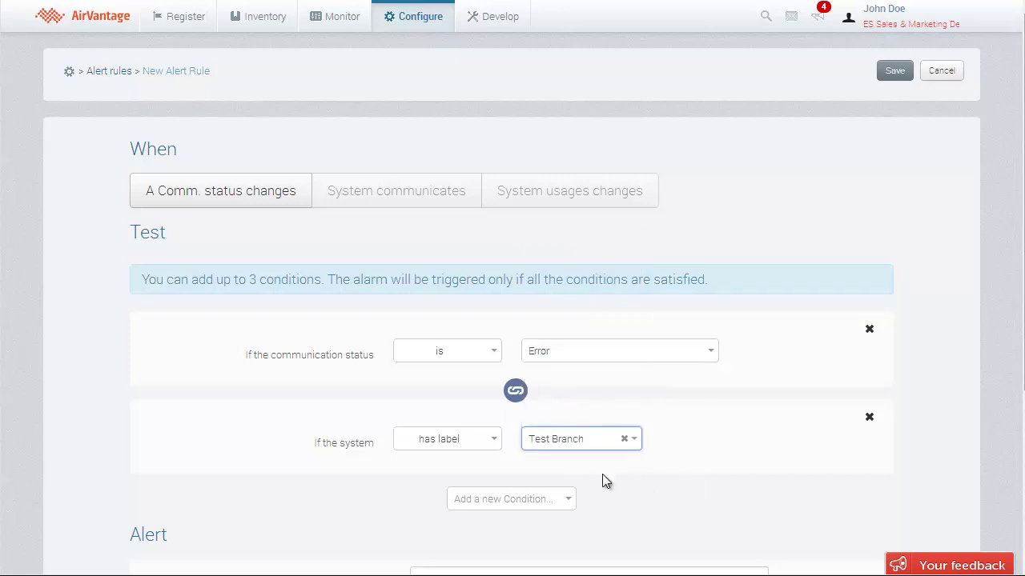
Name the rule 'Attention! A system has stopped communicating' with description 'The system's comm status has changed to error.'
{"action": "scroll", "coordinate": [603, 475], "scroll_direction": "down", "scroll_amount": 5}
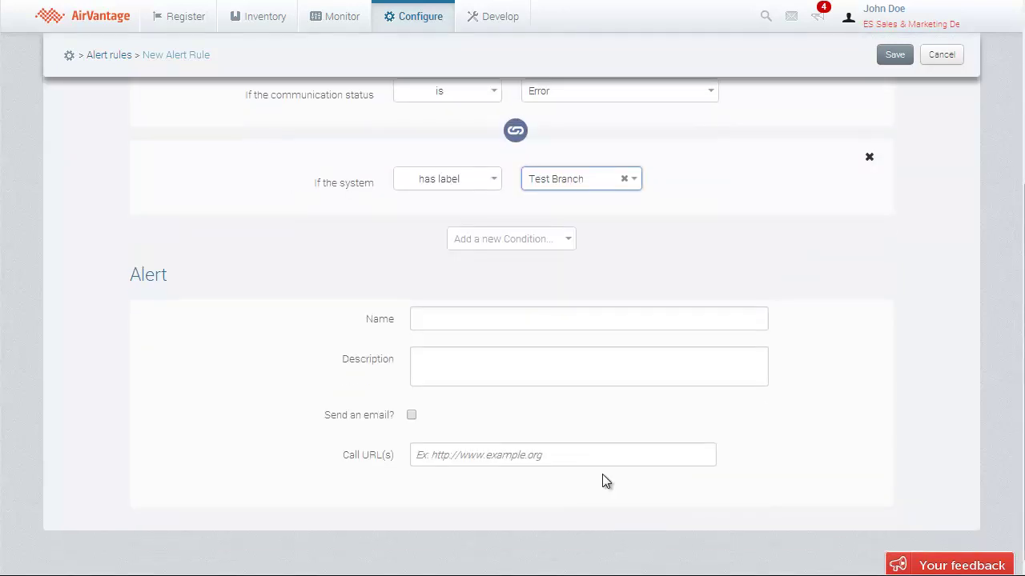
{"action": "left_click", "coordinate": [558, 318]}
{"action": "type", "text": "Attention! A system has stopped communicating"}
{"action": "key", "text": "Tab"}
{"action": "type", "text": "The system's comm status has changed to error."}
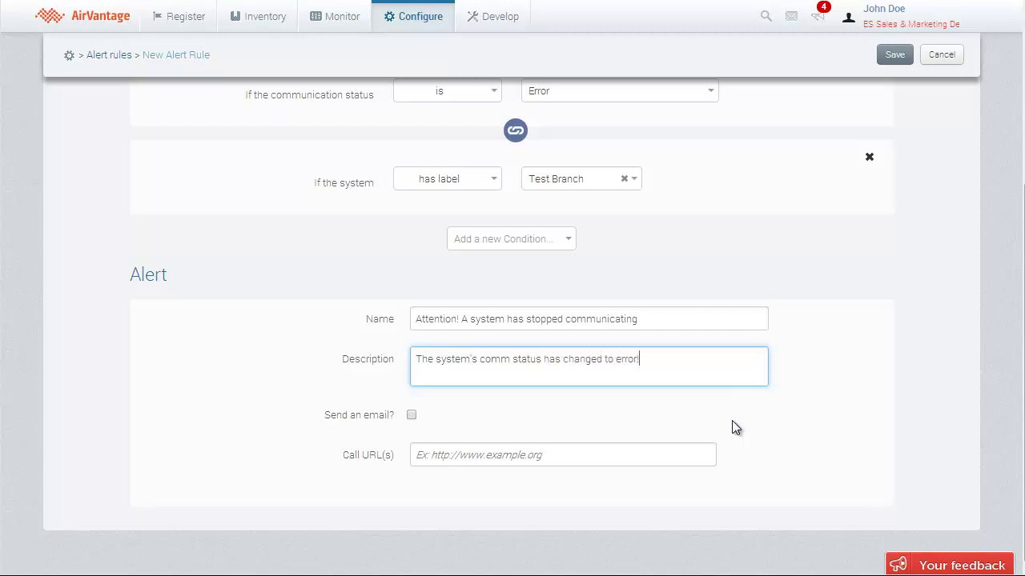
Turn on email notification with the chosen user as the recipient, and save the rule
{"action": "left_click", "coordinate": [411, 414]}
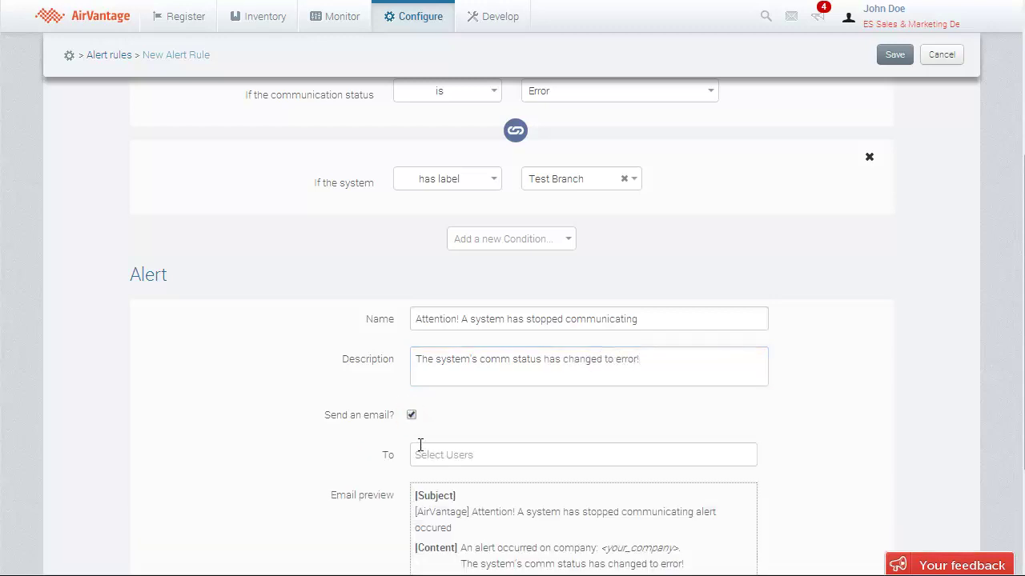
{"action": "left_click", "coordinate": [427, 453]}
{"action": "type", "text": "John Doe"}
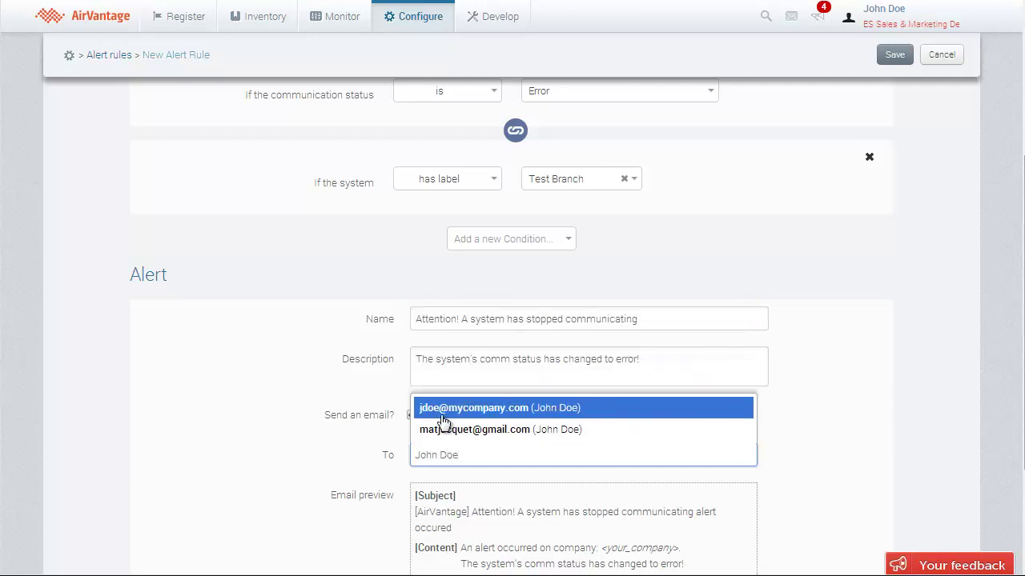
{"action": "key", "text": "Return"}
{"action": "scroll", "coordinate": [795, 418], "scroll_direction": "down", "scroll_amount": 3}
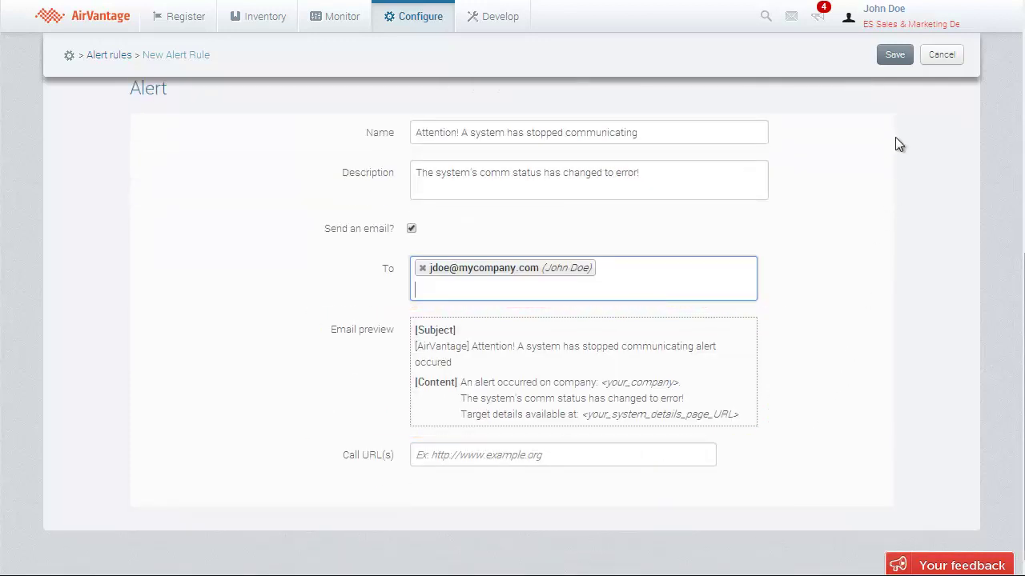
{"action": "left_click", "coordinate": [895, 56]}
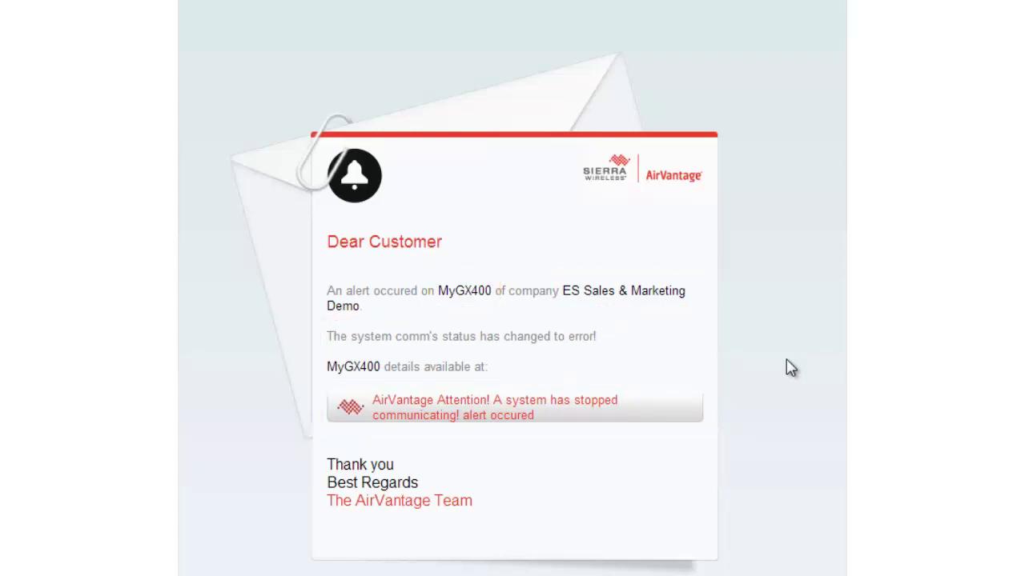
Follow the alert email's link to the MyGX400 system page
{"action": "left_click", "coordinate": [596, 410]}
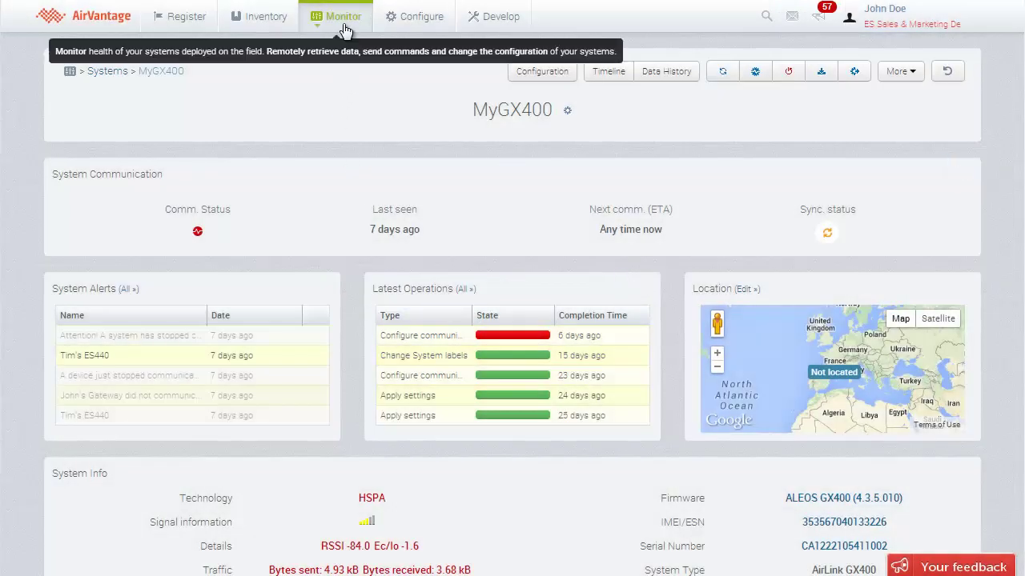
Open the Alerts list from the Monitor menu
{"action": "left_click", "coordinate": [344, 30]}
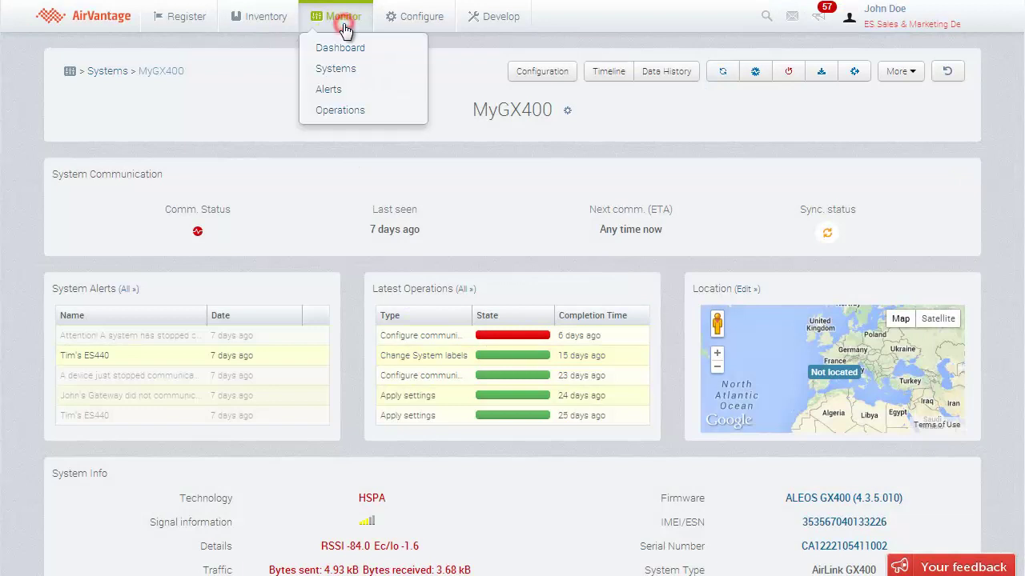
{"action": "left_click", "coordinate": [357, 85]}
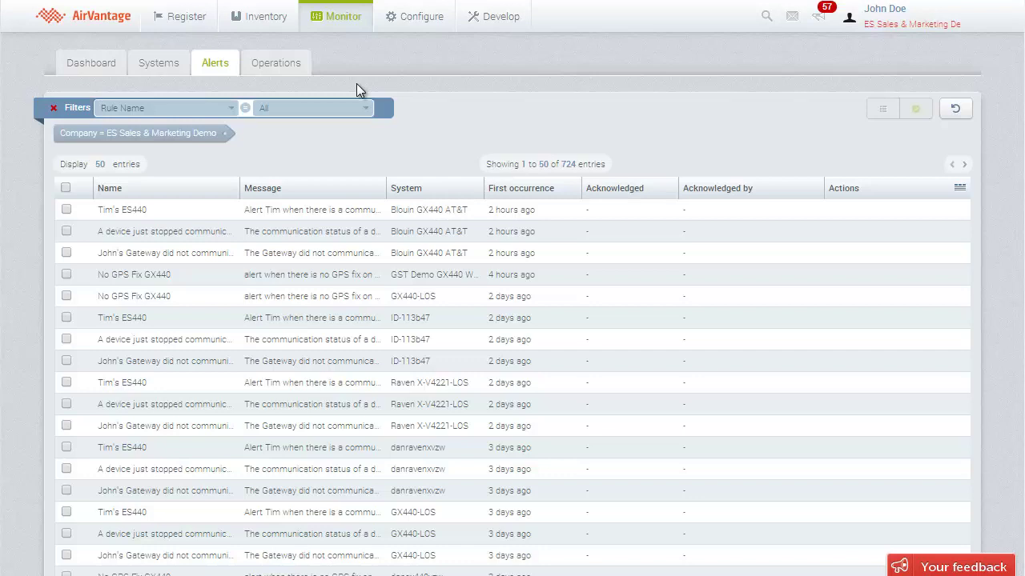
Acknowledge the GX440-LOS 'No GPS Fix GX440' alert from the notifications panel, then close it
{"action": "left_click", "coordinate": [822, 22]}
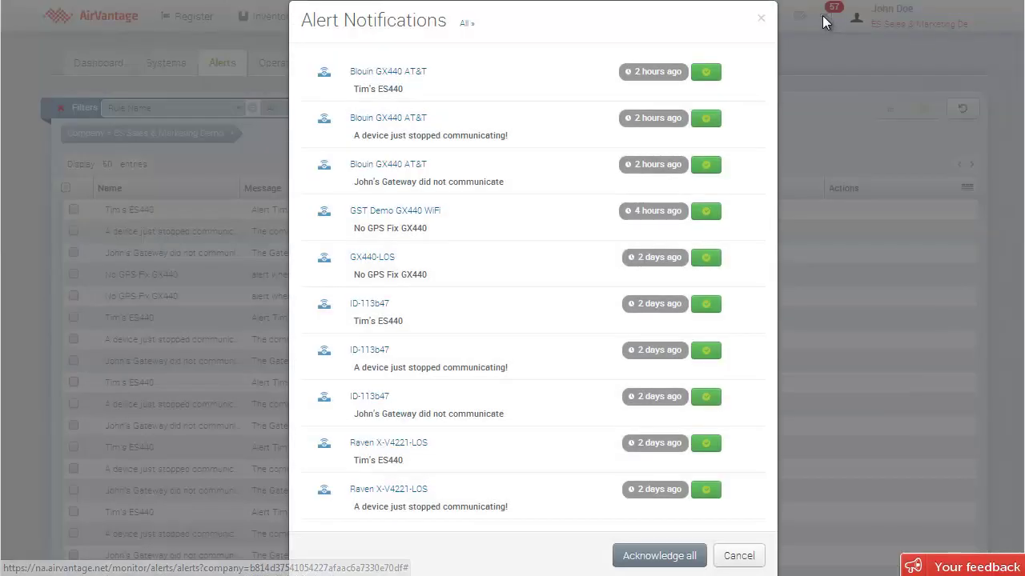
{"action": "left_click", "coordinate": [706, 257]}
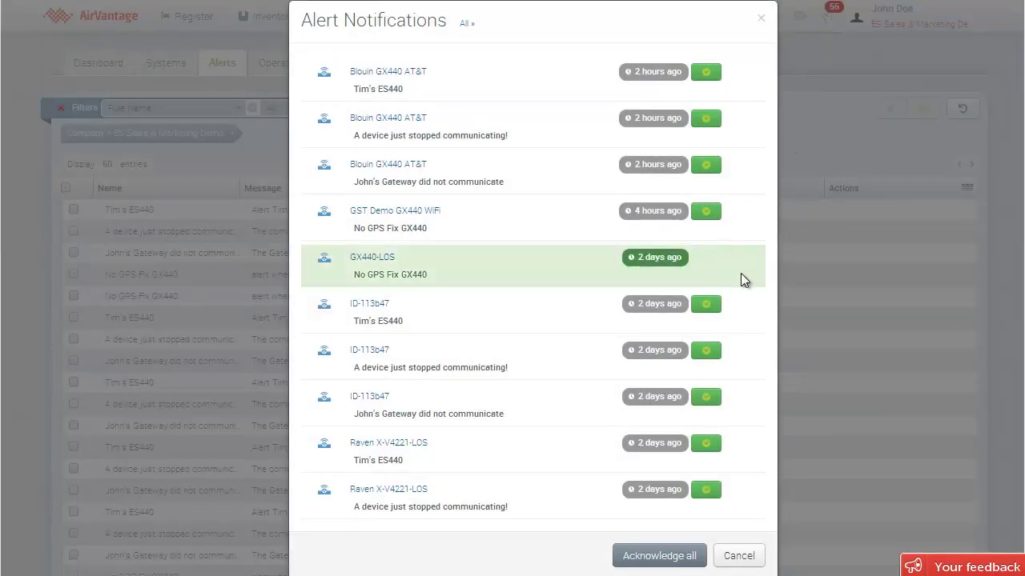
{"action": "left_click", "coordinate": [741, 552]}
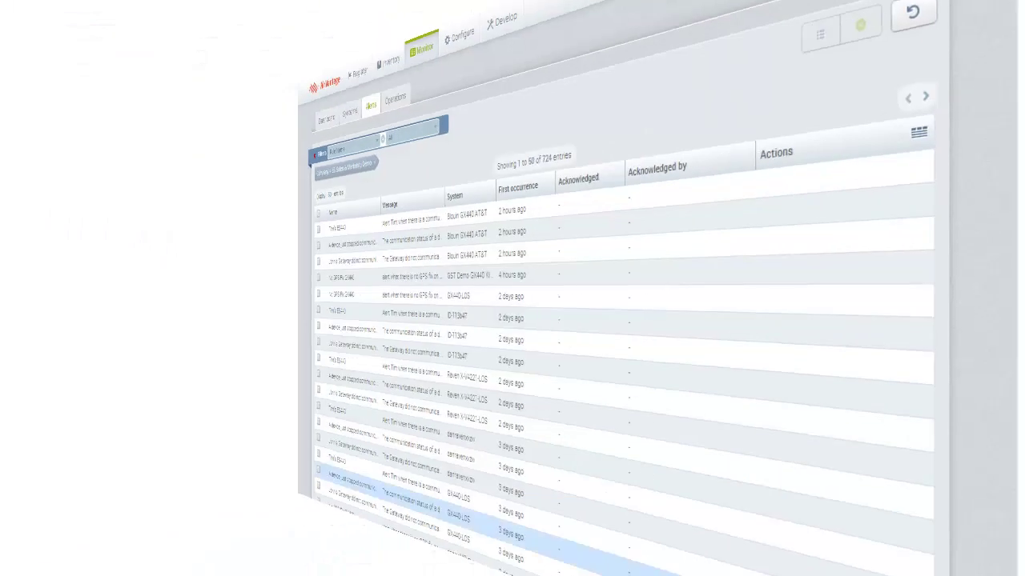